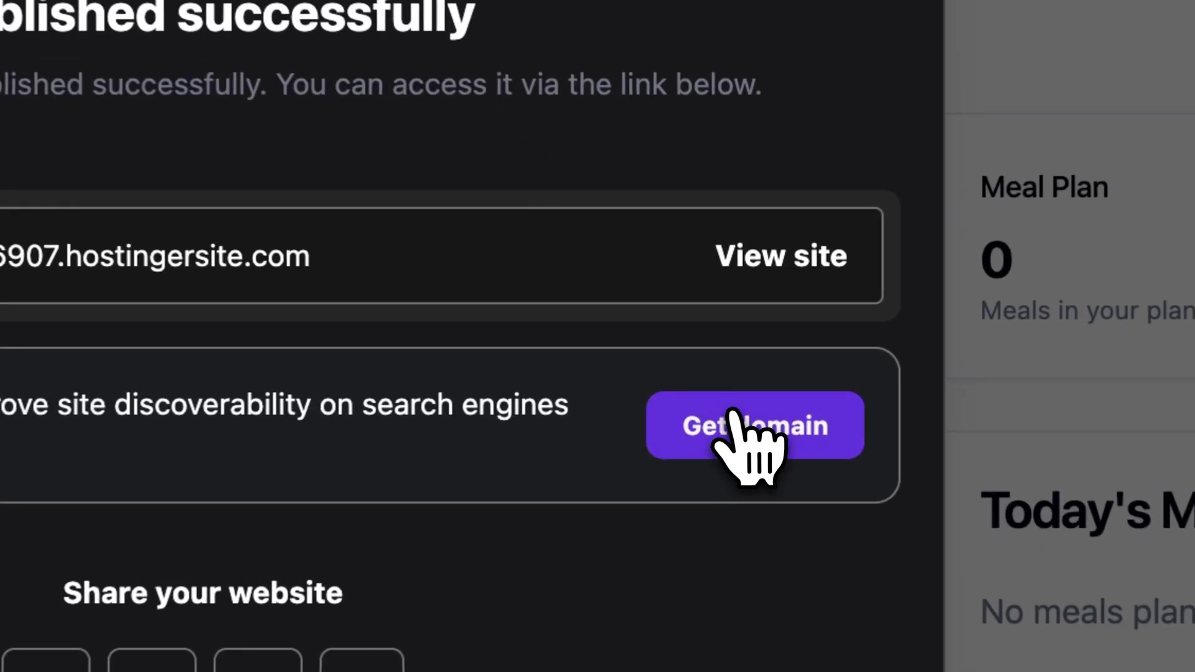
- Start connecting a custom domain to the MuscleBuilder site from Get domain
{"action": "left_click", "coordinate": [731, 417]}
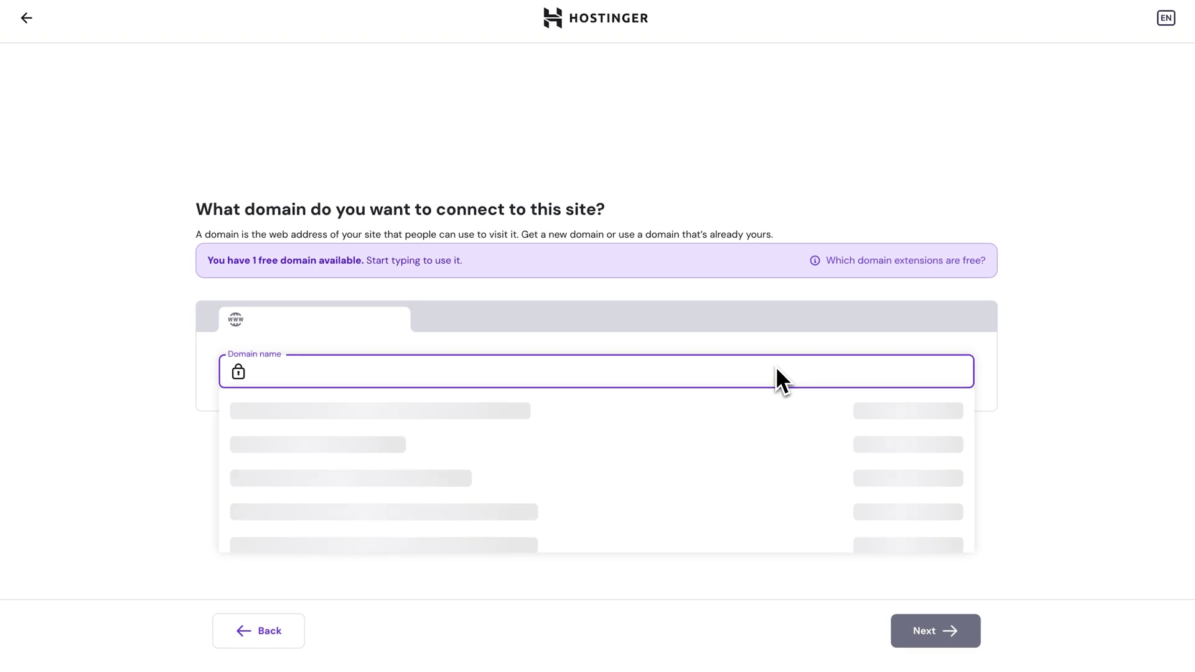
{"action": "type", "text": "Not"}
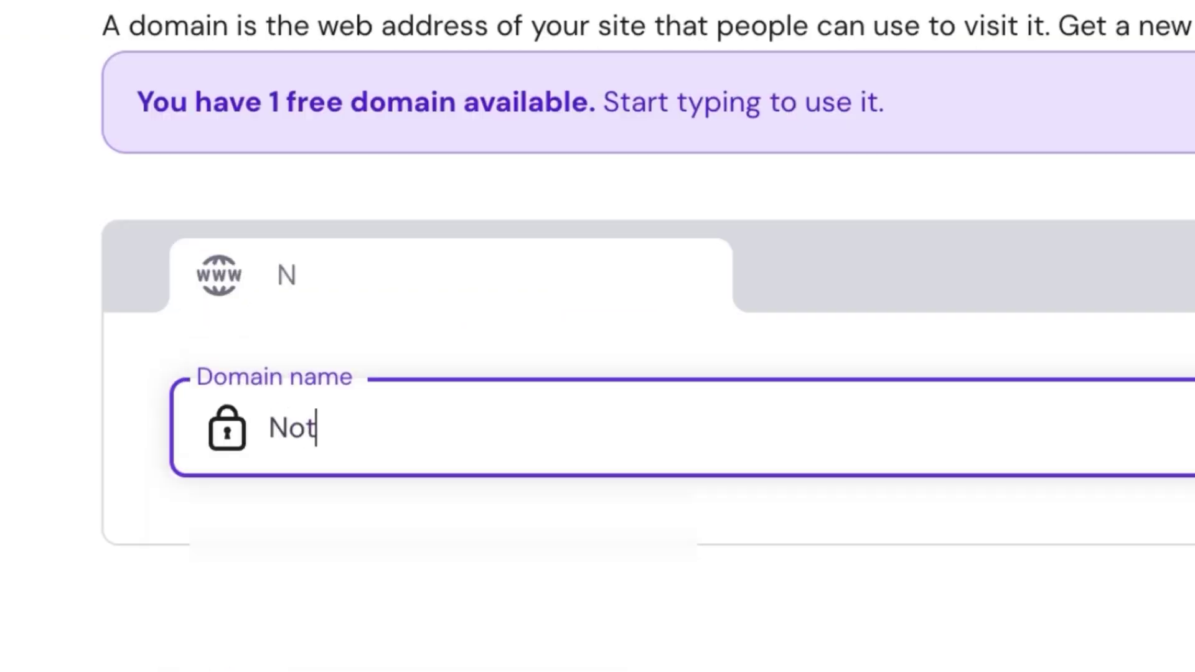
{"action": "type", "text": "sureyet"}
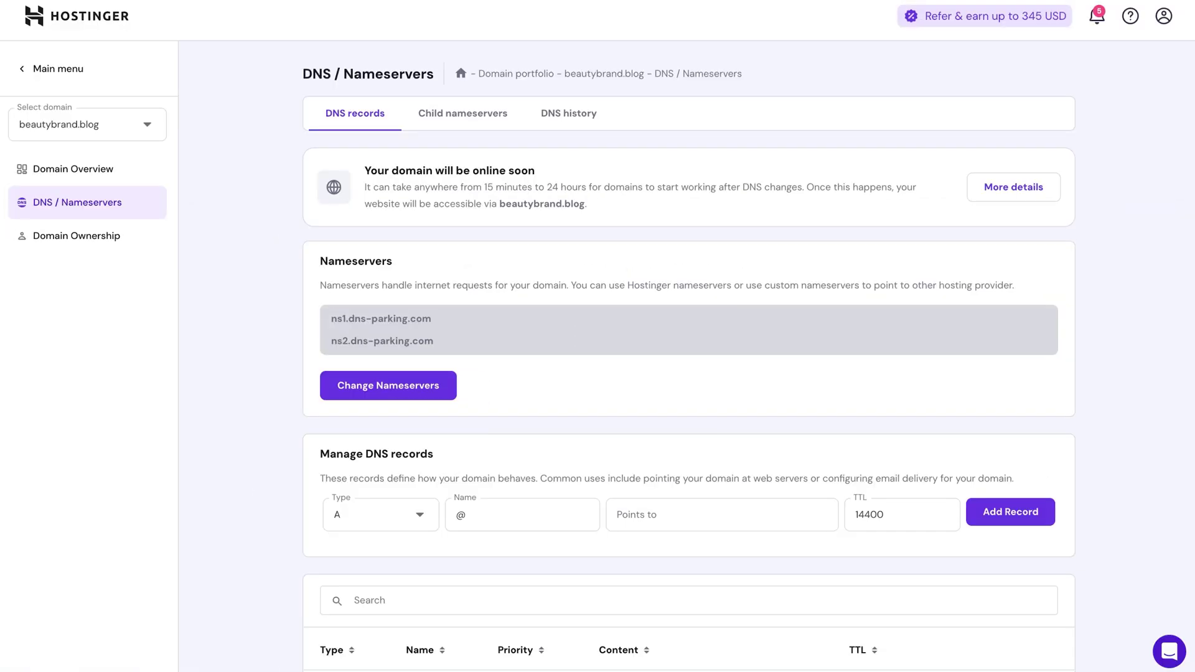
{"action": "scroll", "coordinate": [689, 374], "scroll_direction": "down", "scroll_amount": 3}
{"action": "scroll", "coordinate": [689, 374], "scroll_direction": "down", "scroll_amount": 2}
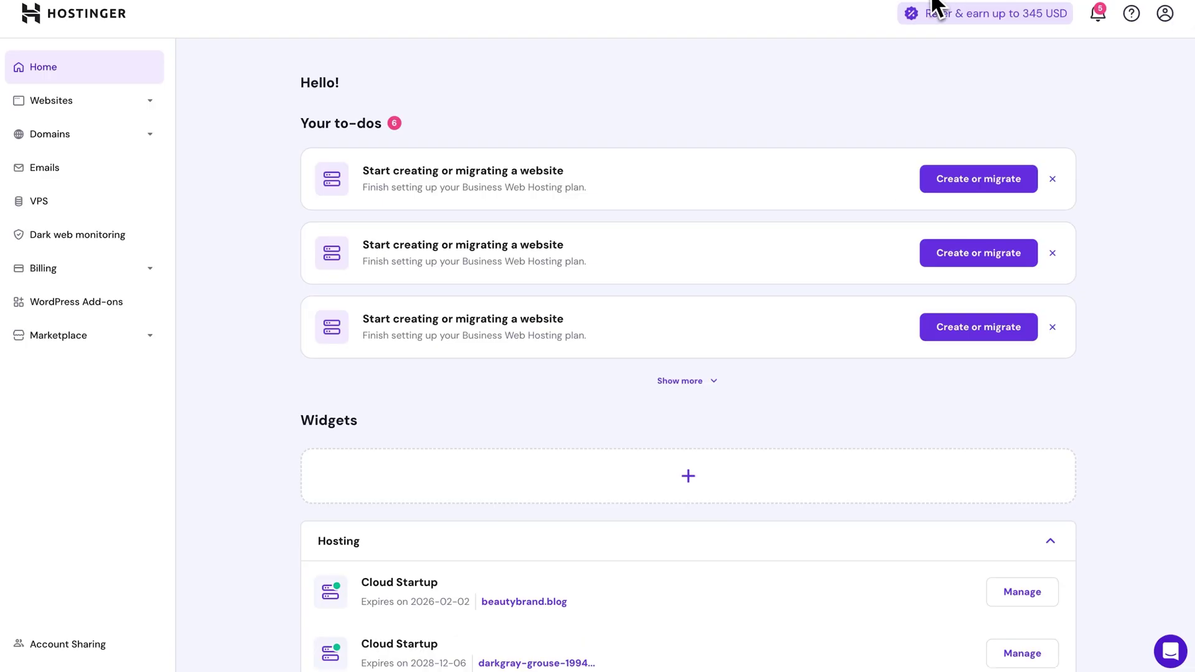
- Open the domain change page for the mediumvioletred-cat-476907.hostingersite.com website
{"action": "left_click", "coordinate": [147, 114]}
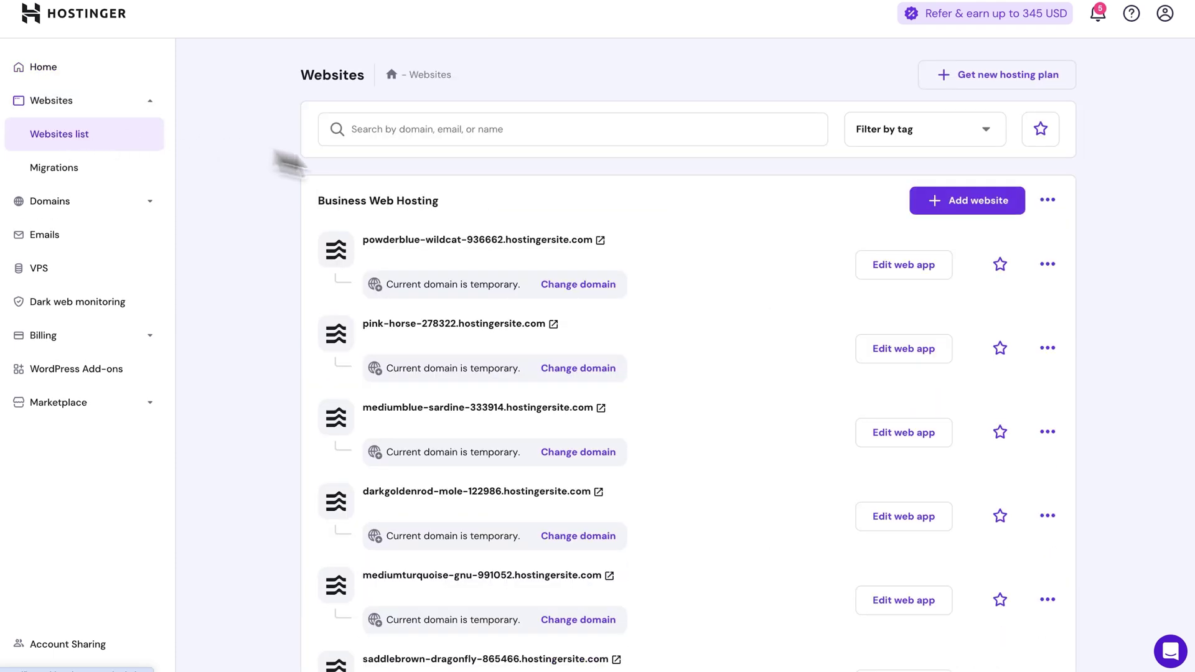
{"action": "scroll", "coordinate": [724, 348], "scroll_direction": "down", "scroll_amount": 2}
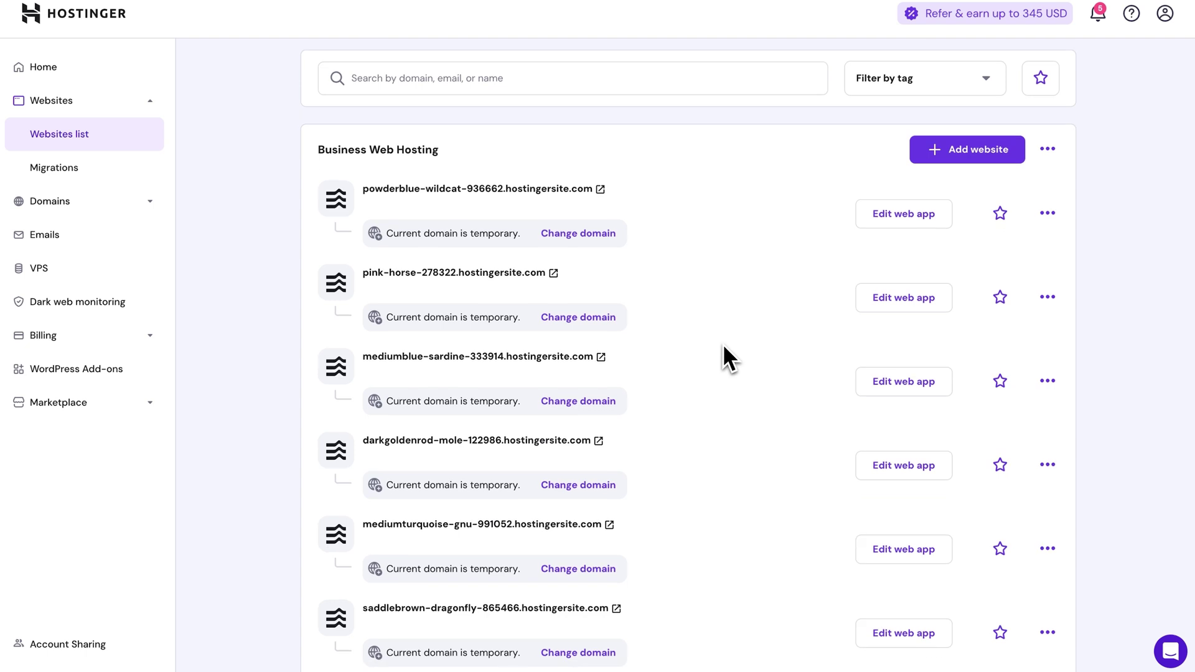
{"action": "scroll", "coordinate": [728, 358], "scroll_direction": "down", "scroll_amount": 1}
{"action": "scroll", "coordinate": [726, 358], "scroll_direction": "down", "scroll_amount": 3}
{"action": "scroll", "coordinate": [726, 358], "scroll_direction": "down", "scroll_amount": 4}
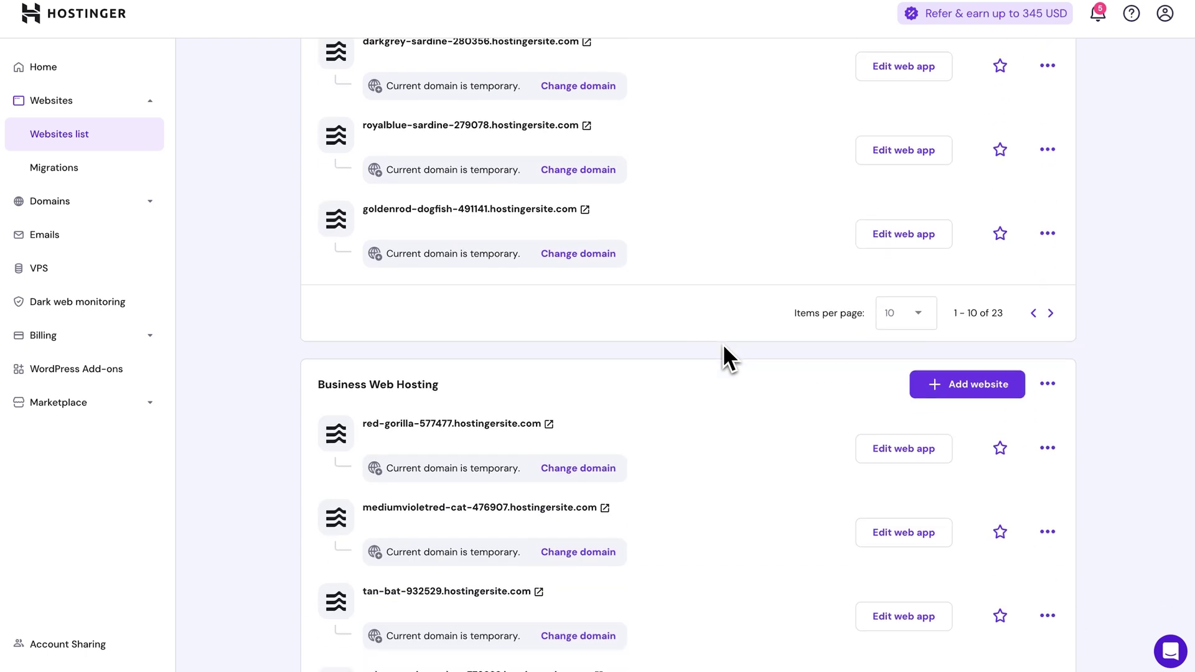
{"action": "scroll", "coordinate": [726, 358], "scroll_direction": "down", "scroll_amount": 2}
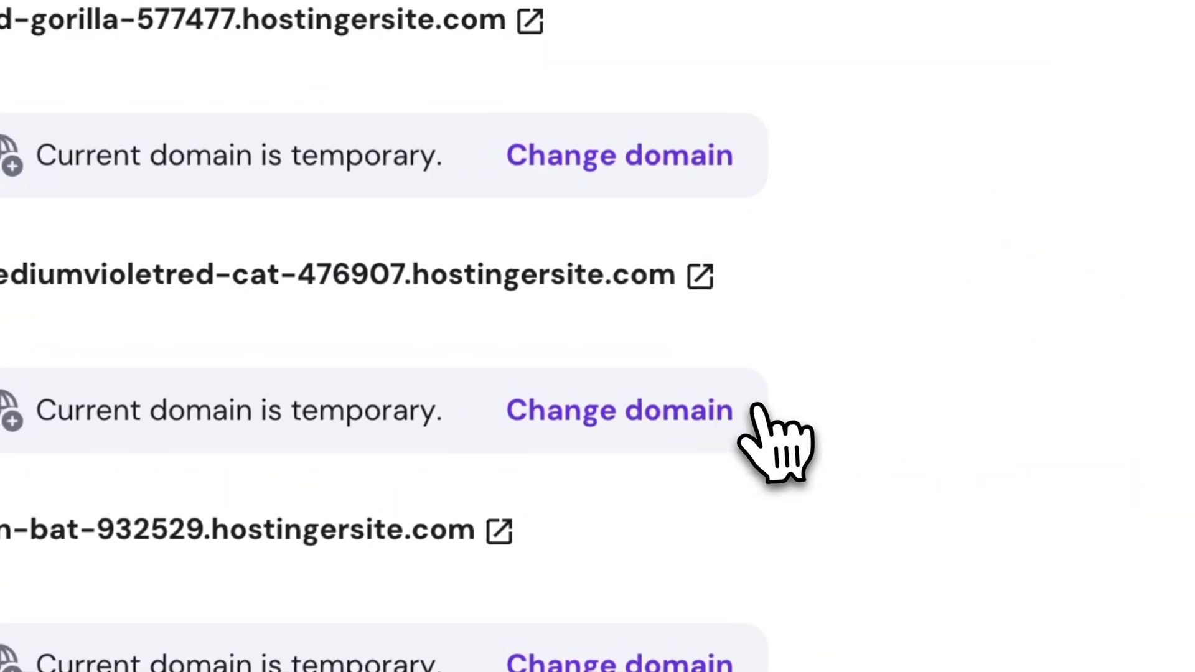
{"action": "left_click", "coordinate": [624, 371]}
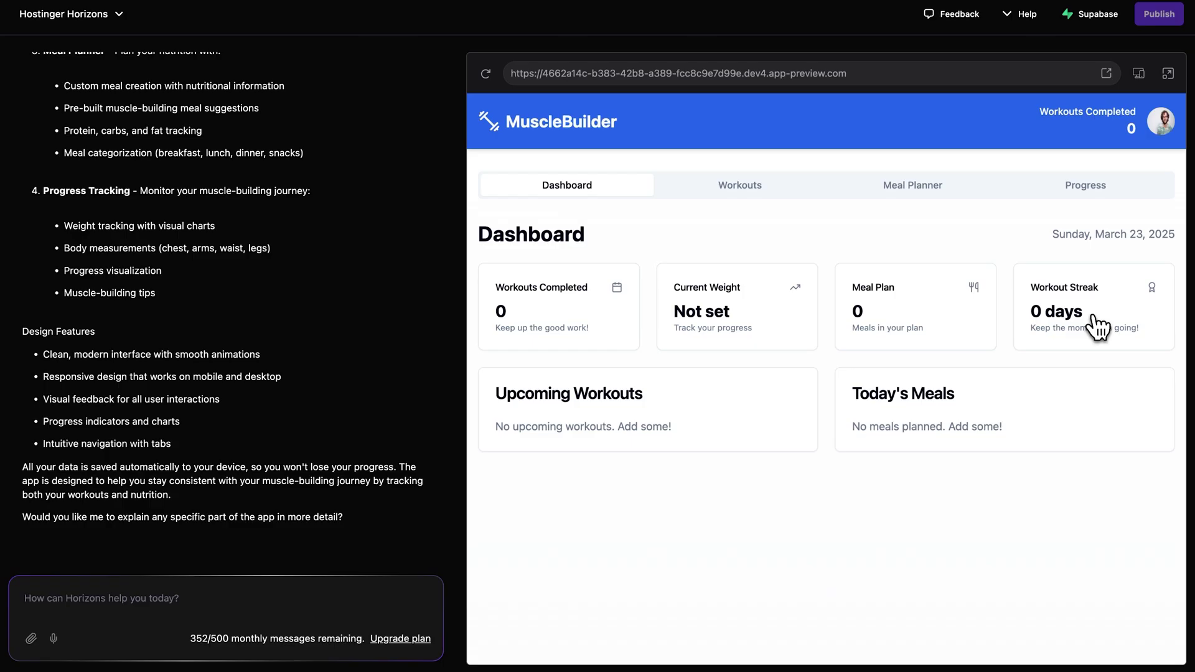
{"action": "left_click", "coordinate": [1159, 20]}
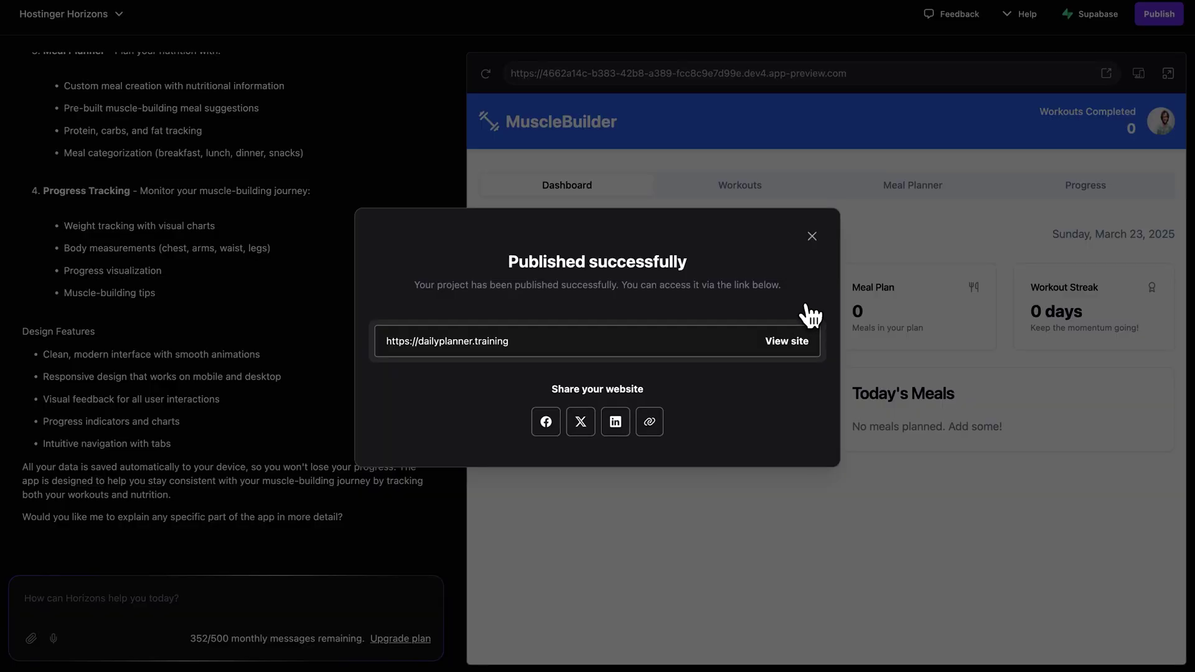
{"action": "left_click", "coordinate": [795, 343]}
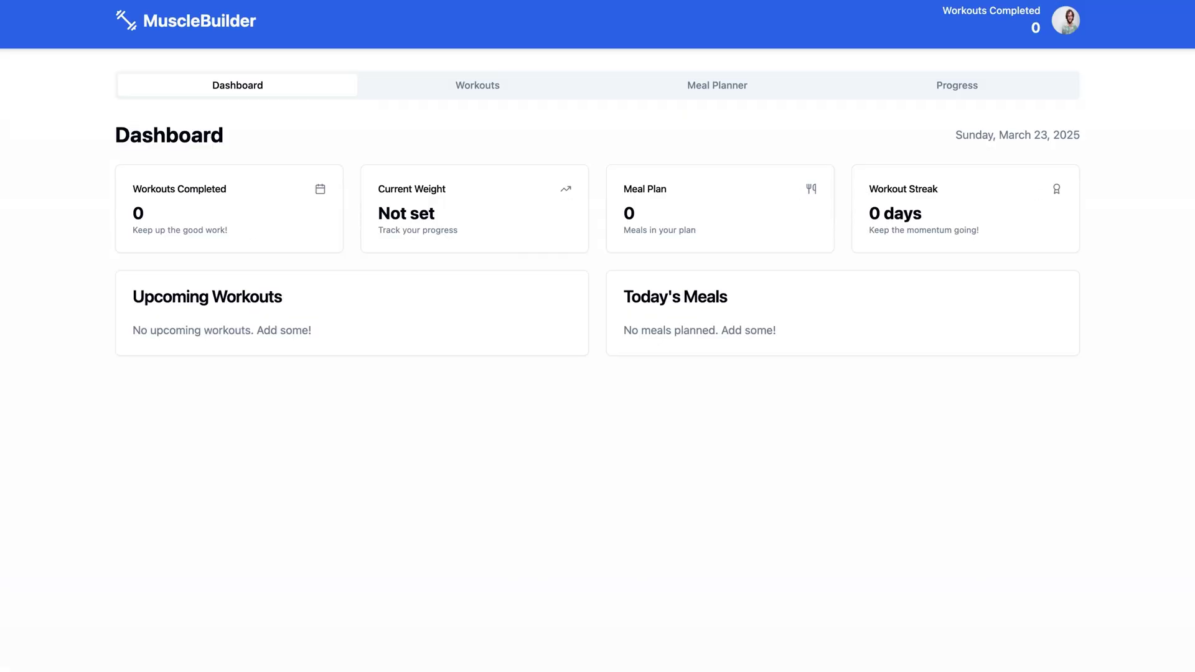